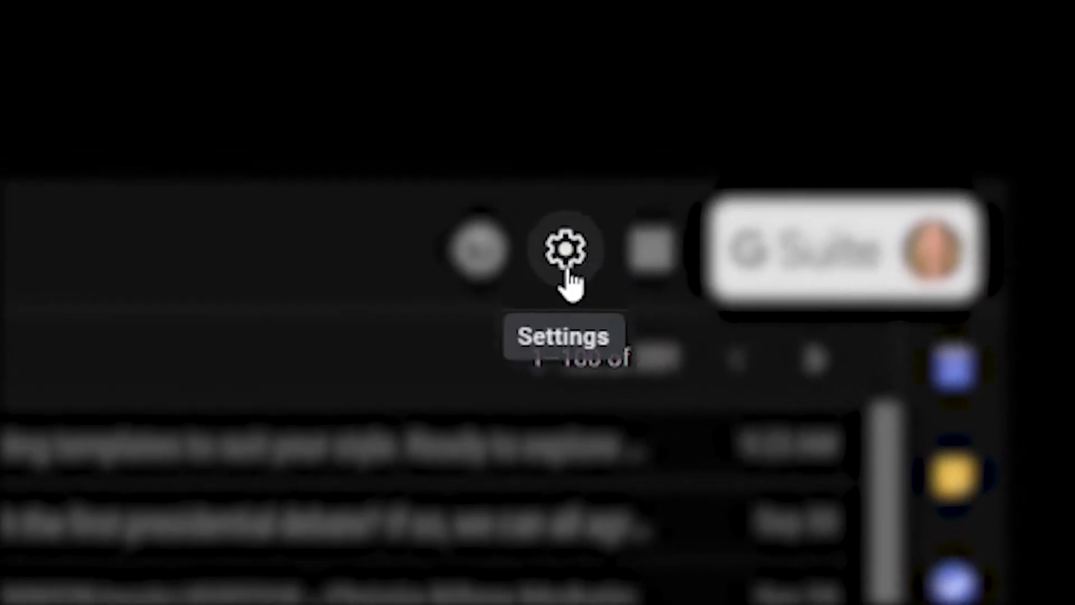
# Step: Go through the gear menu to full Settings, Advanced tab, and enable Templates
pyautogui.click(567, 269)
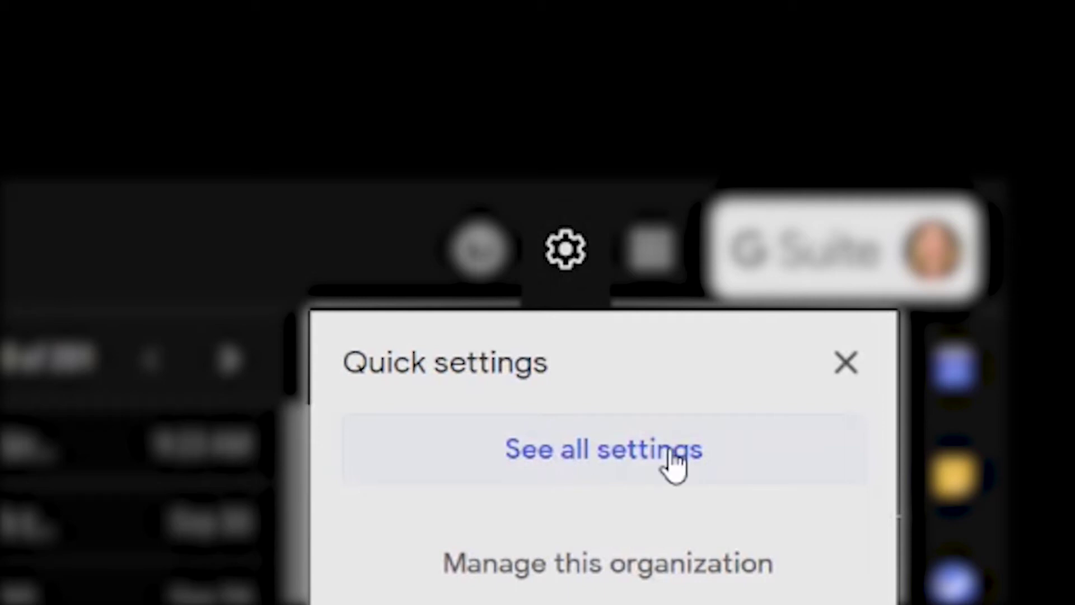
pyautogui.click(661, 344)
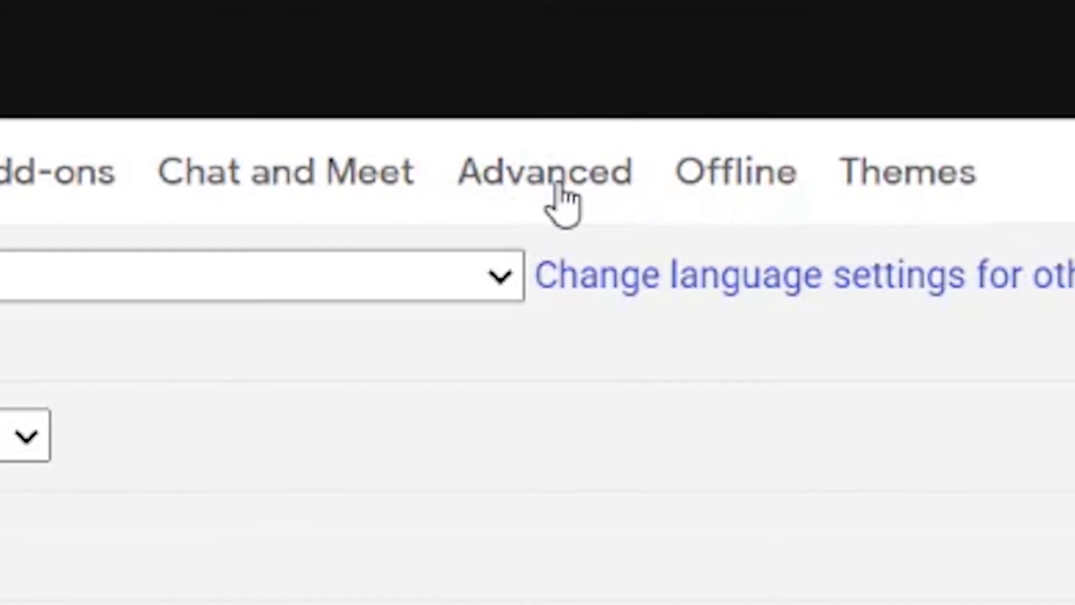
pyautogui.click(559, 190)
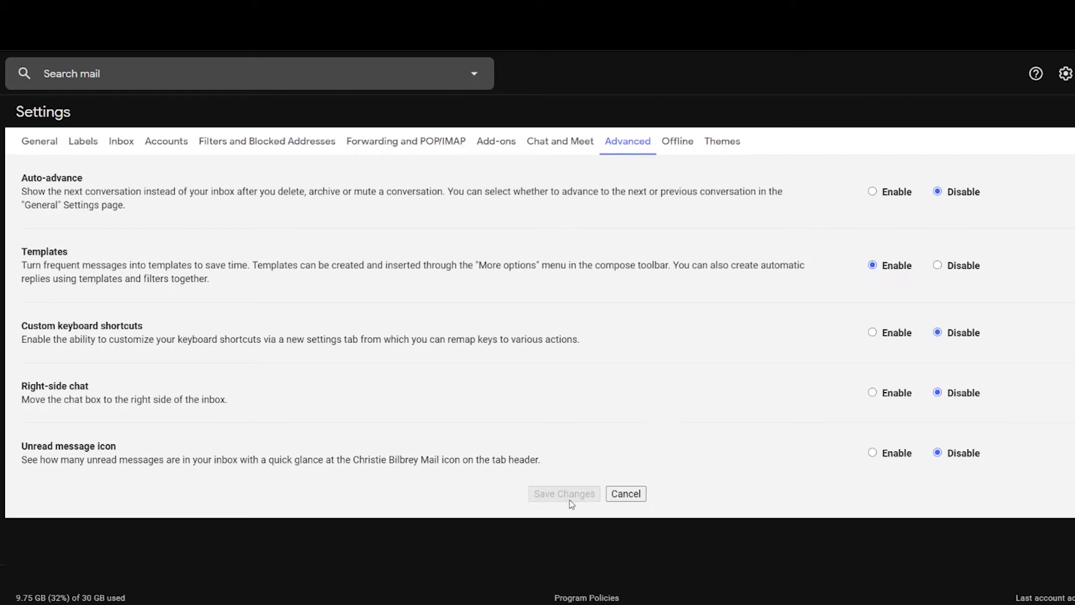
# Step: Leave Settings and start a new email with the subject 'Business Inquiry'
pyautogui.click(626, 494)
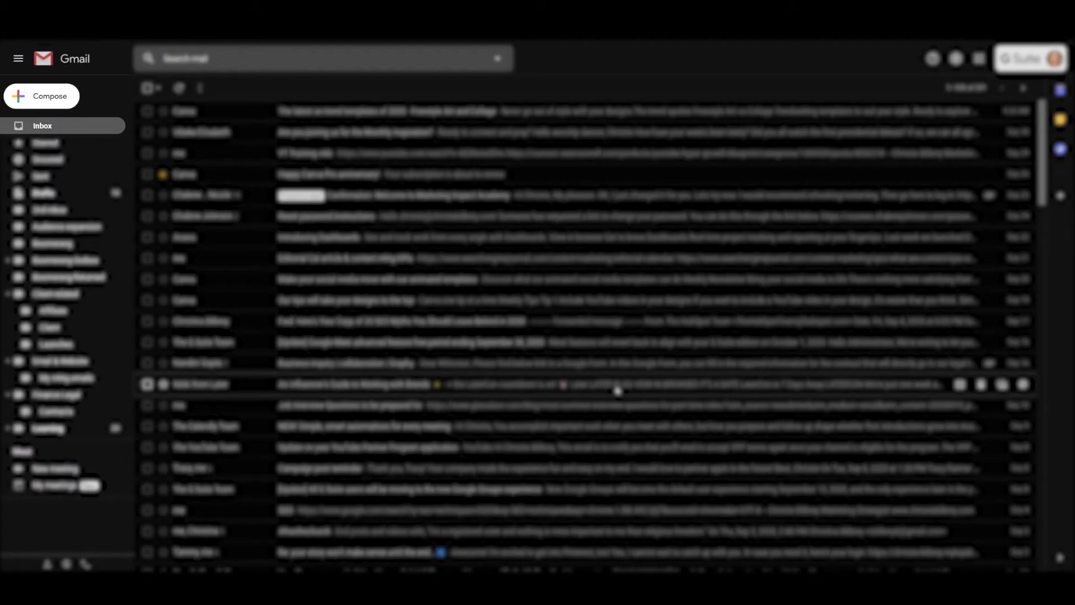
pyautogui.click(41, 106)
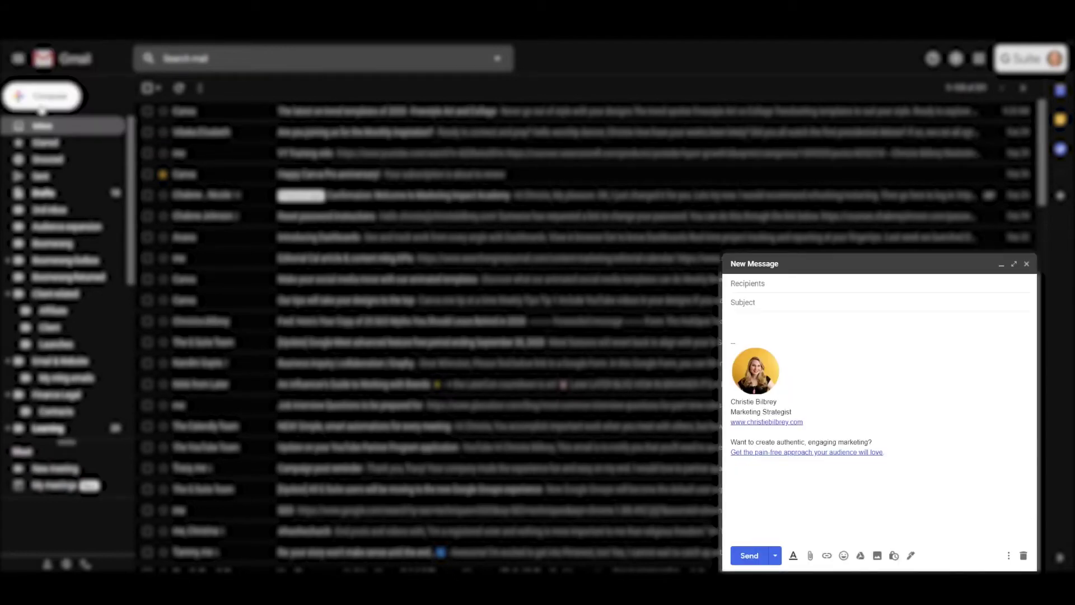
pyautogui.click(803, 300)
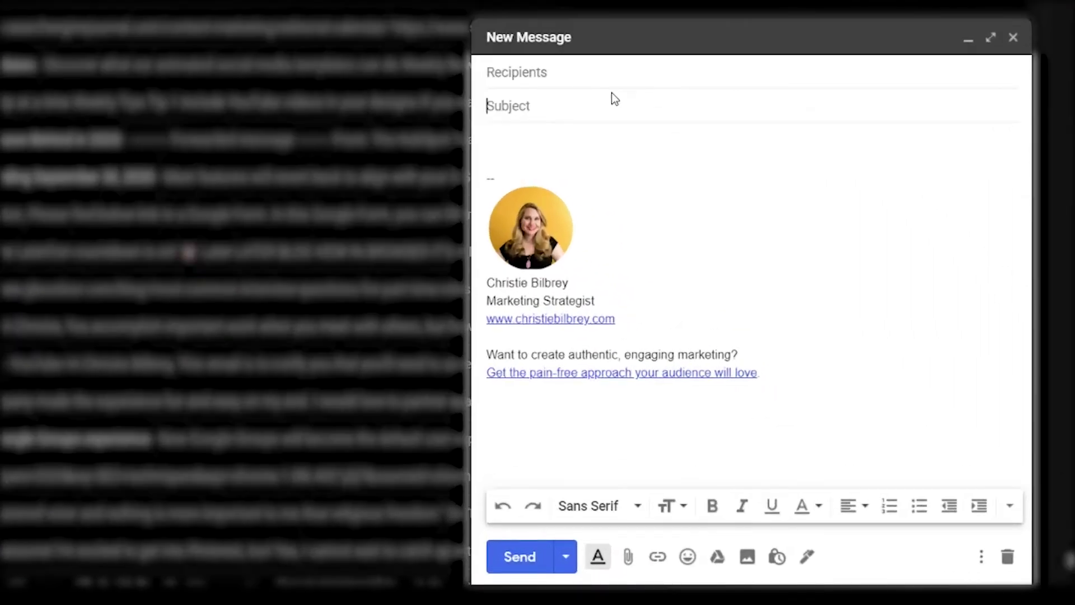
pyautogui.write('Business Inquiry')
# Step: Write the body: 'Hi', 'This is how I work.', 'Thanks,' and the sender's name
pyautogui.press('Tab')
pyautogui.write('Hi')
pyautogui.press('Return')
pyautogui.press('Return')
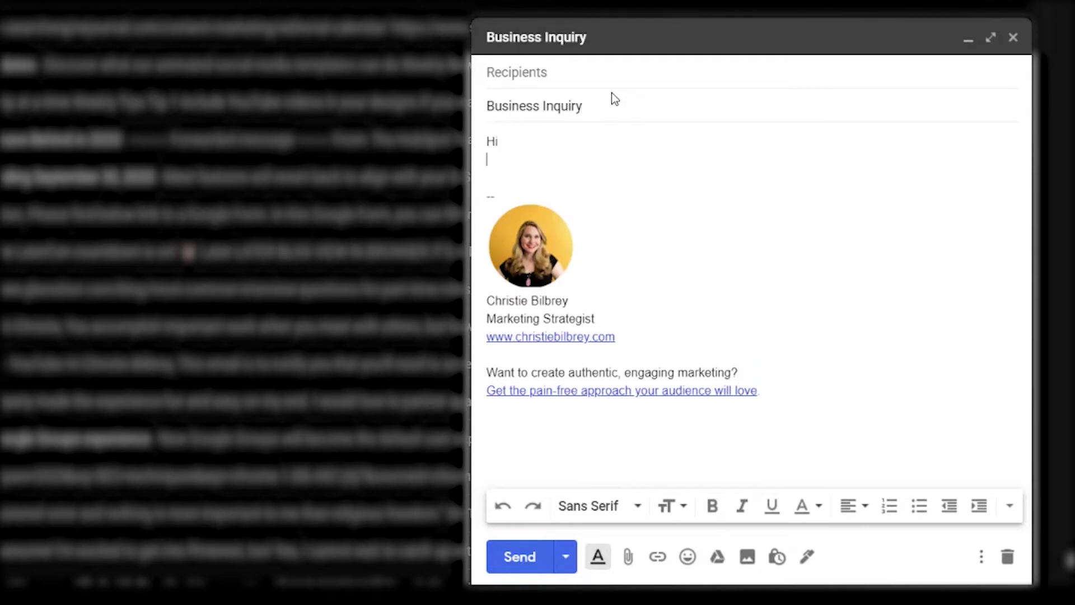
pyautogui.write('This is')
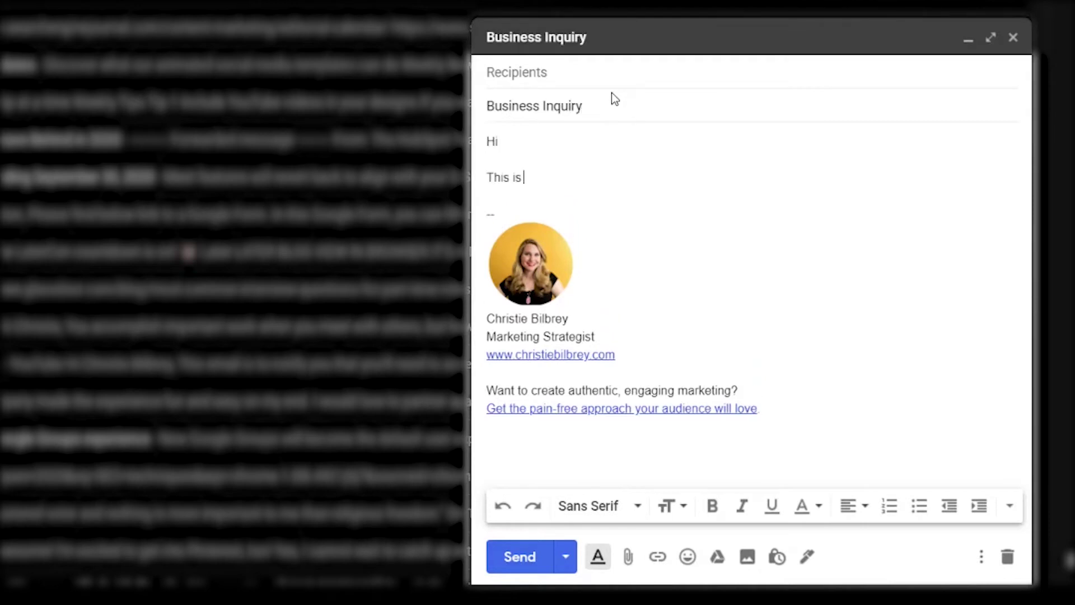
pyautogui.write(' how I work.')
pyautogui.press('Return')
pyautogui.press('Return')
pyautogui.write('Tah')
pyautogui.press('BackSpace')
pyautogui.press('BackSpace')
pyautogui.write('hanks,')
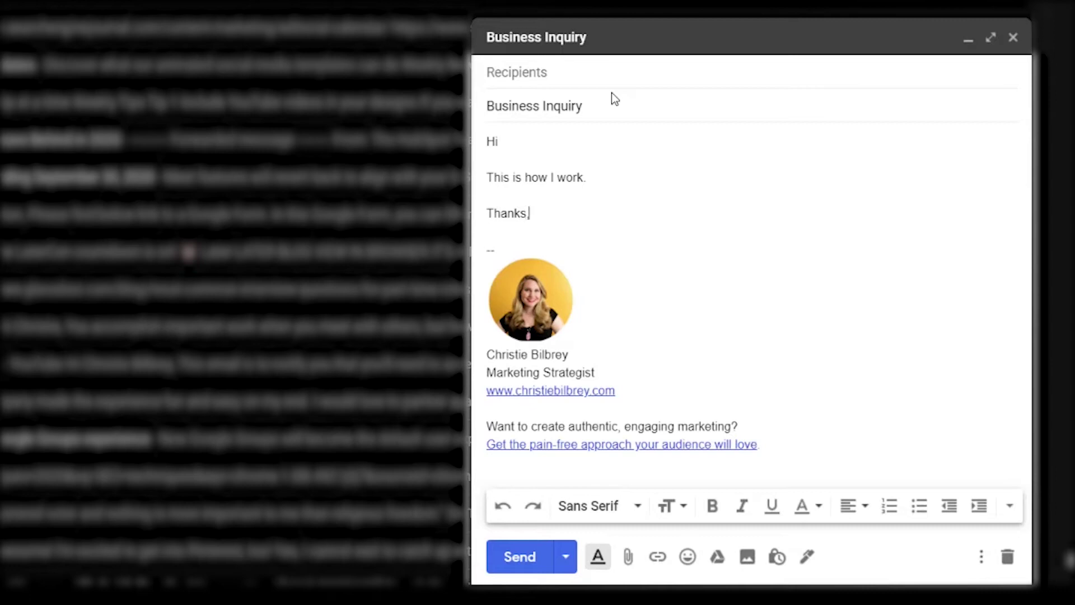
pyautogui.press('Return')
pyautogui.write('Christie')
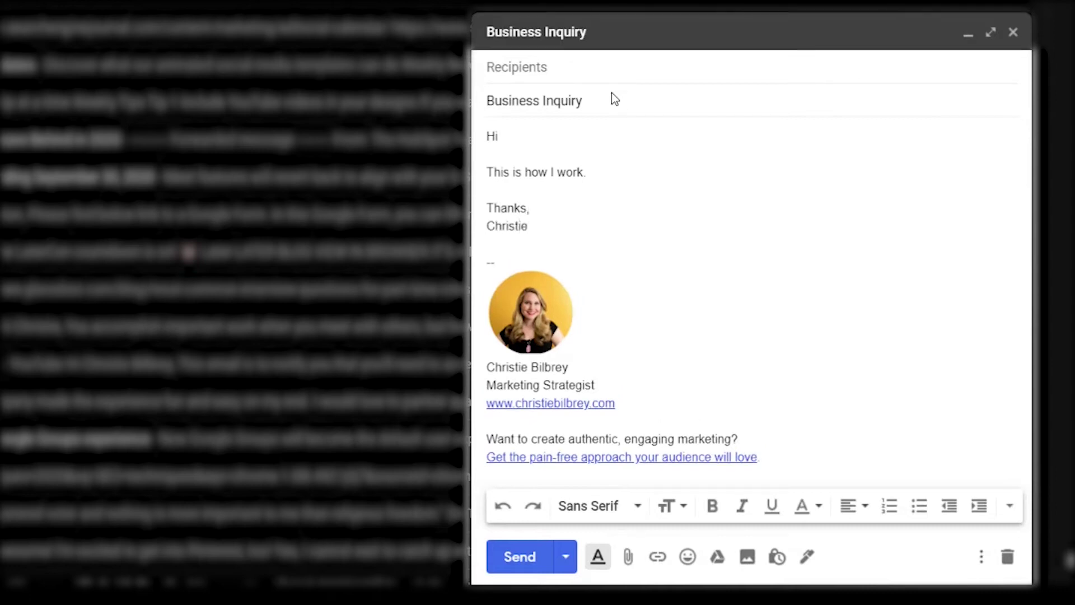
pyautogui.click(488, 242)
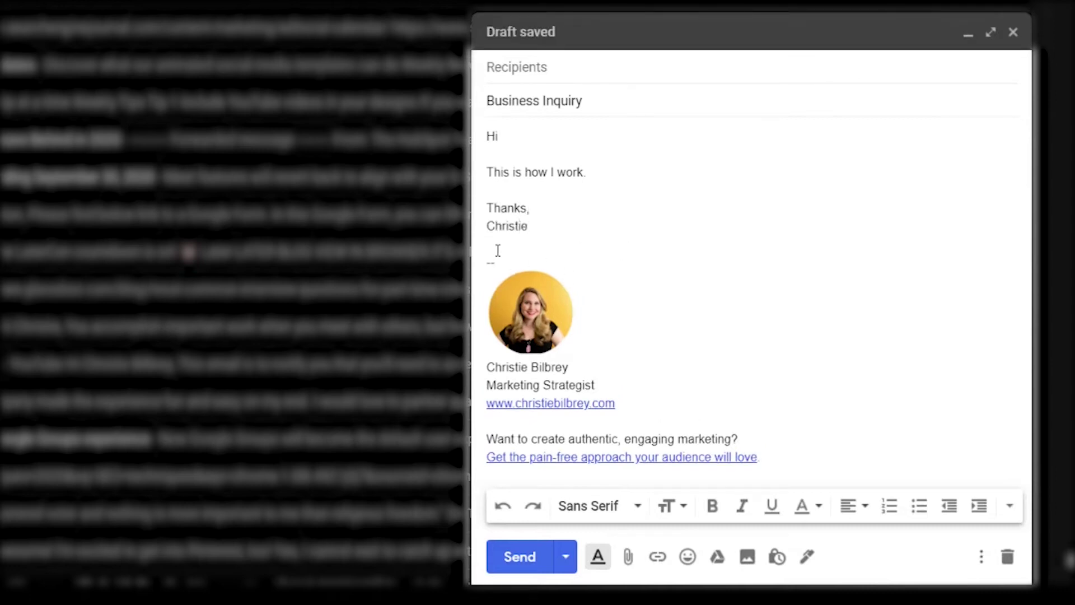
# Step: Select the signature block below the sign-off and delete it
pyautogui.moveTo(496, 251)
pyautogui.mouseDown()
pyautogui.moveTo(742, 353)
pyautogui.moveTo(857, 444)
pyautogui.moveTo(861, 464)
pyautogui.mouseUp()
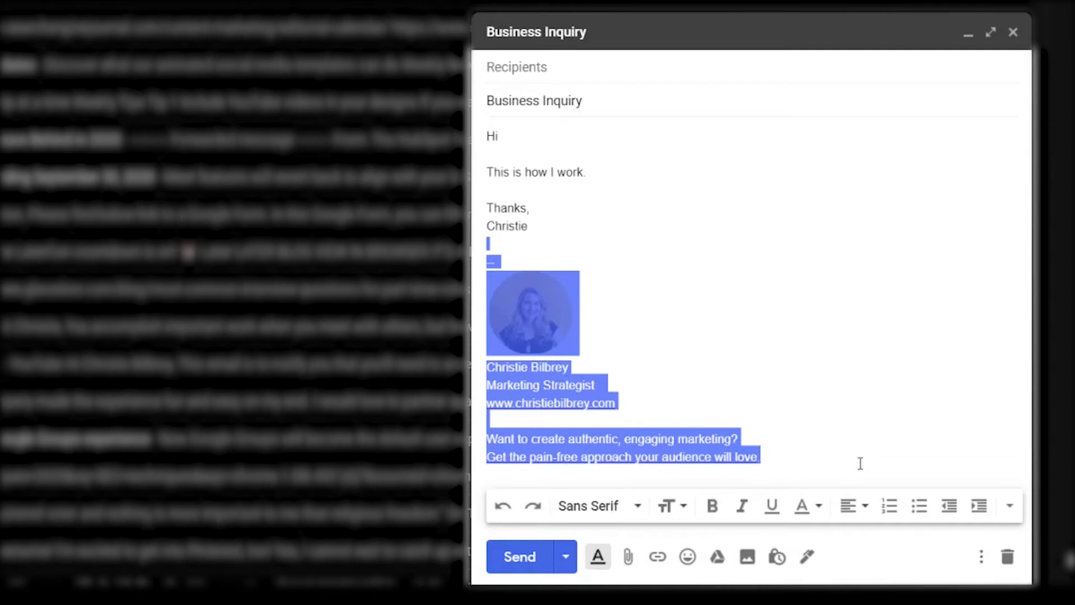
pyautogui.press('BackSpace')
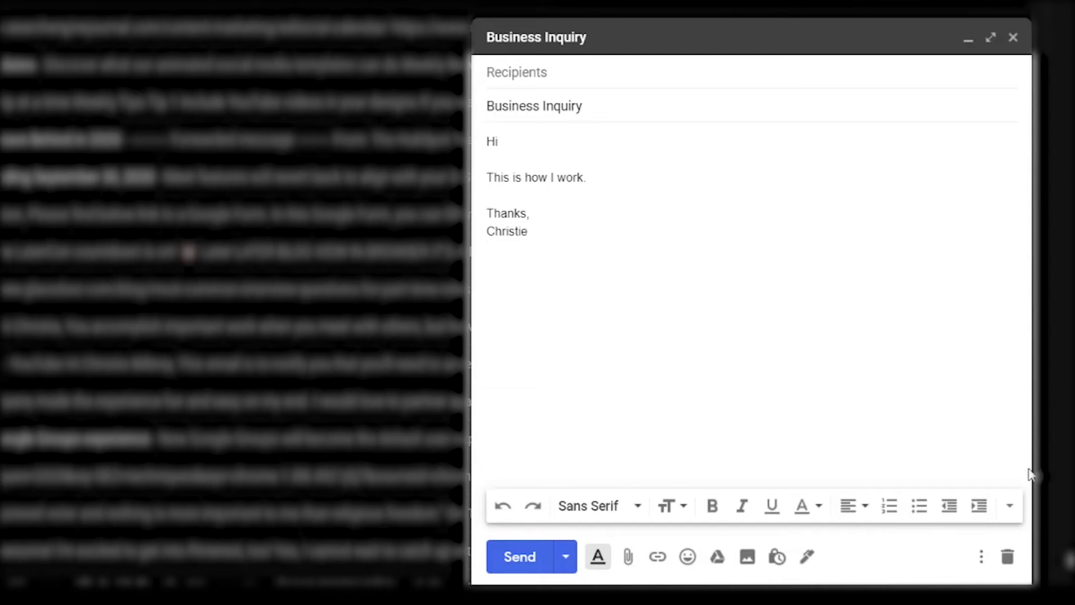
# Step: Save the draft as a new template named 'Business Inquiry'
pyautogui.click(981, 557)
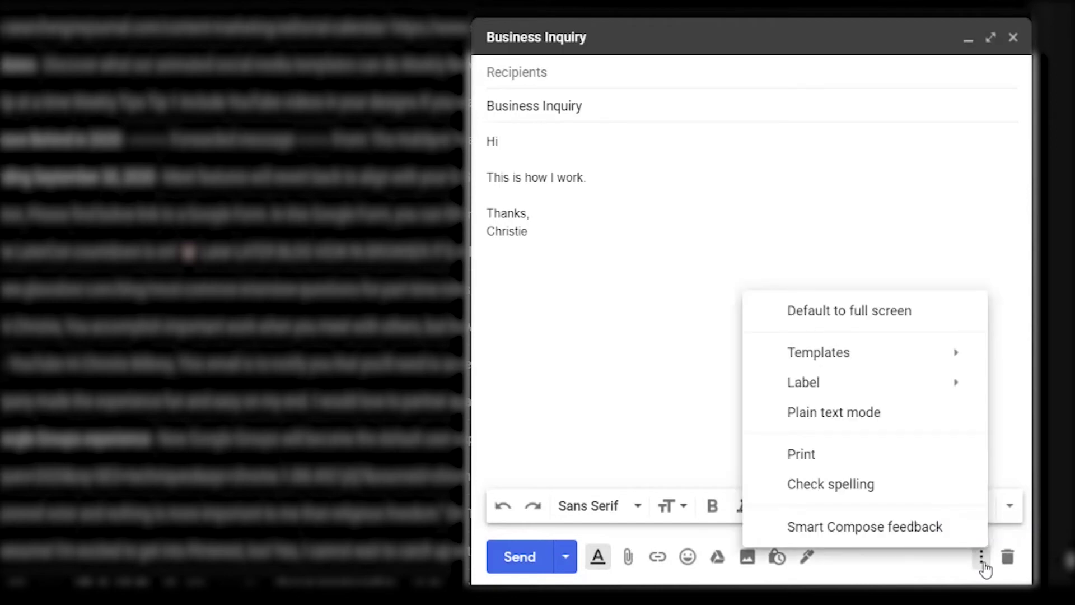
pyautogui.moveTo(810, 371)
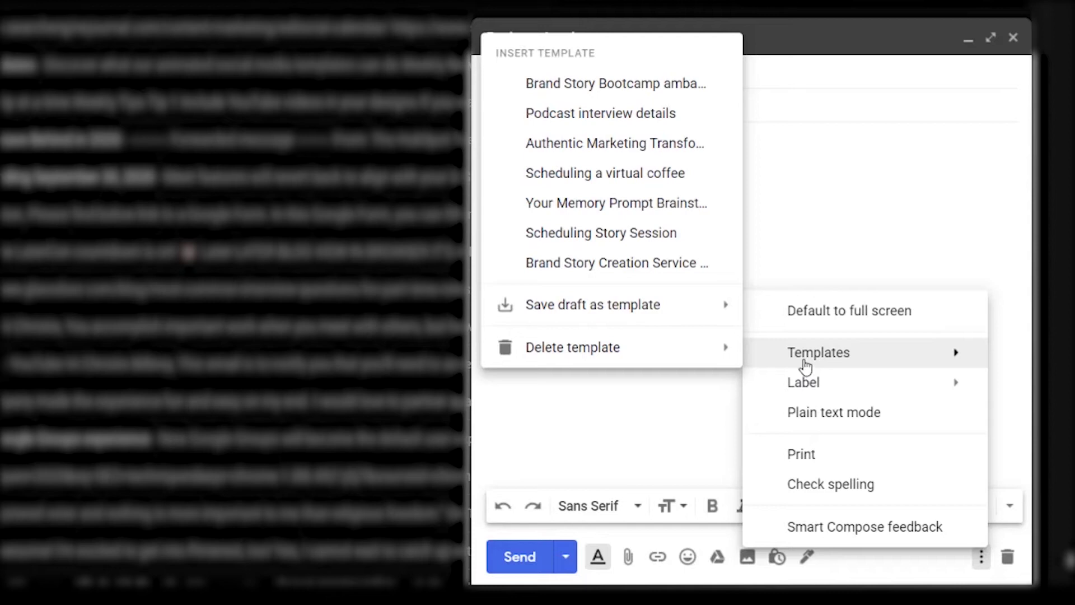
pyautogui.moveTo(552, 318)
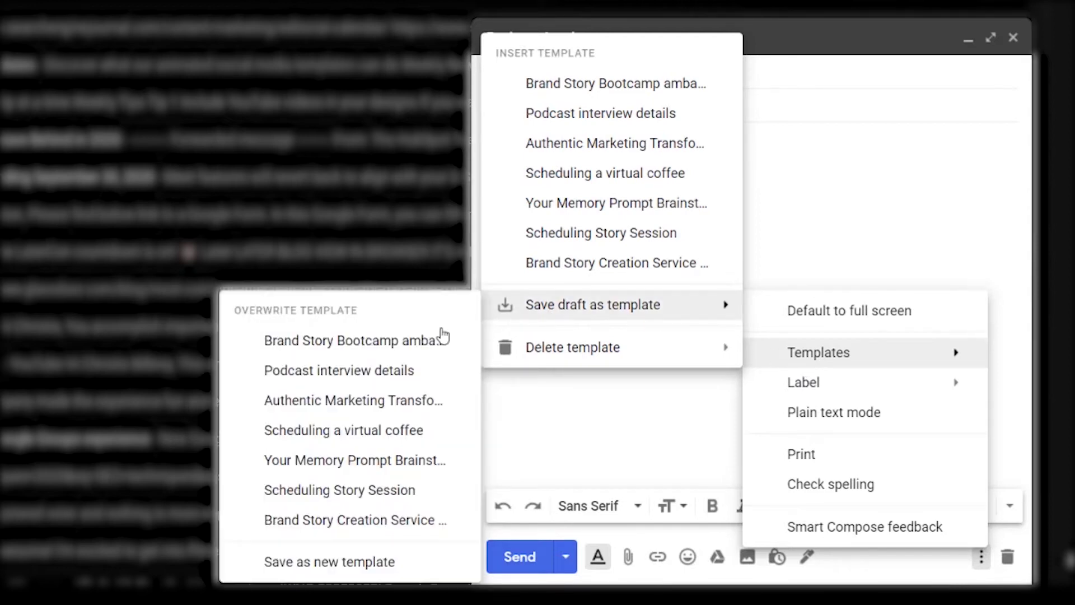
pyautogui.click(324, 563)
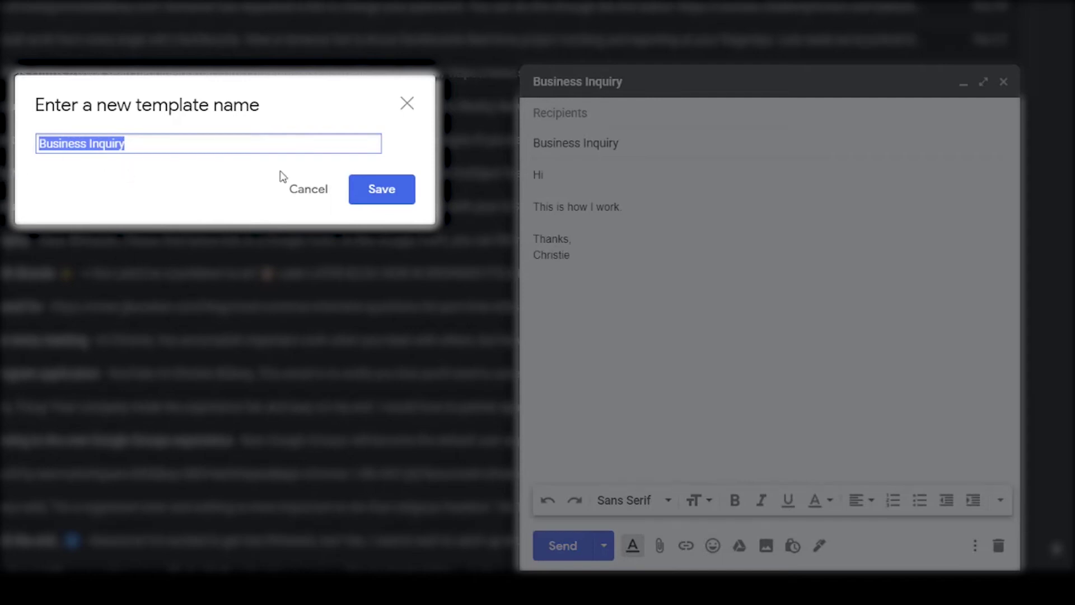
pyautogui.click(381, 190)
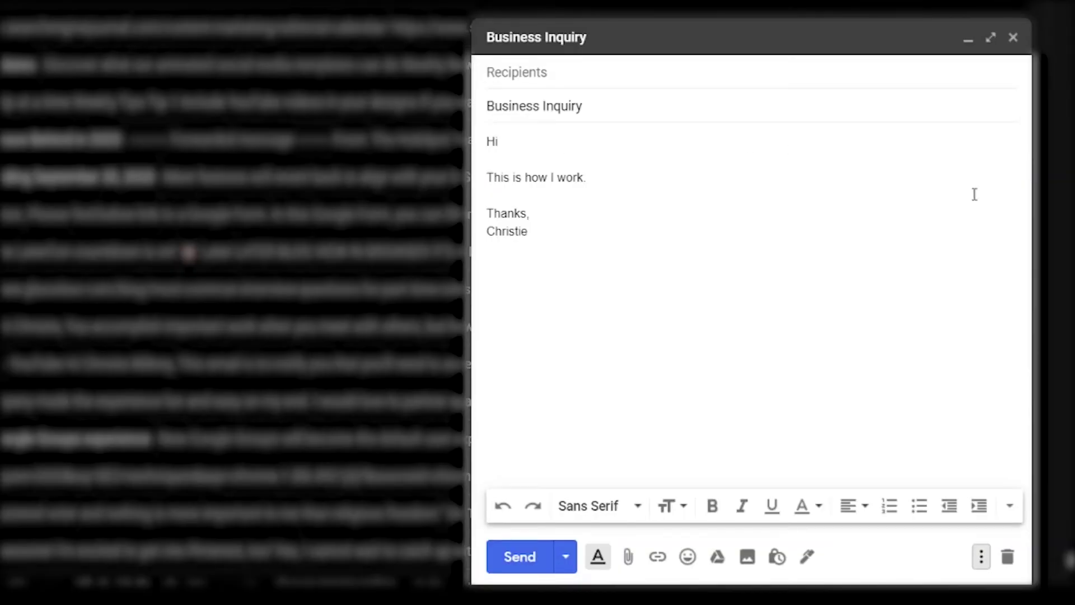
# Step: Discard the draft and compose a new email filled from the Business Inquiry template
pyautogui.click(1008, 557)
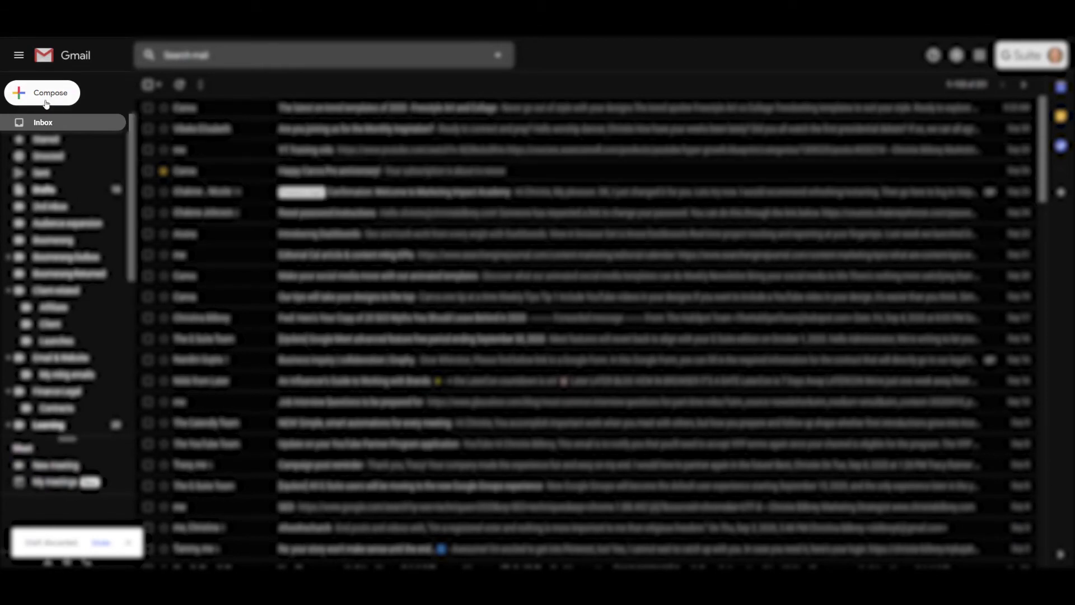
pyautogui.click(46, 98)
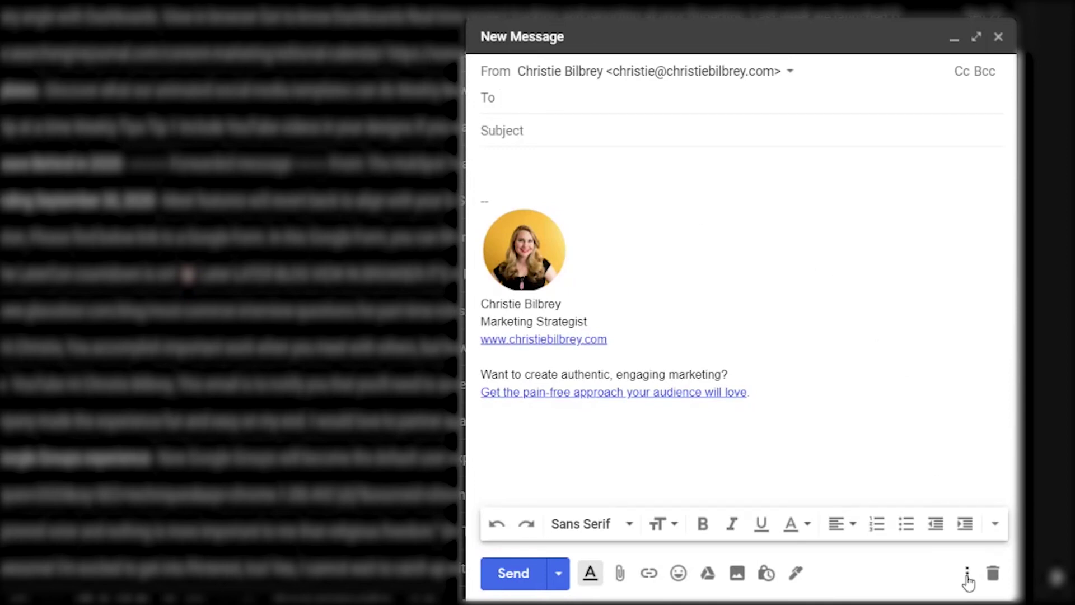
pyautogui.click(967, 574)
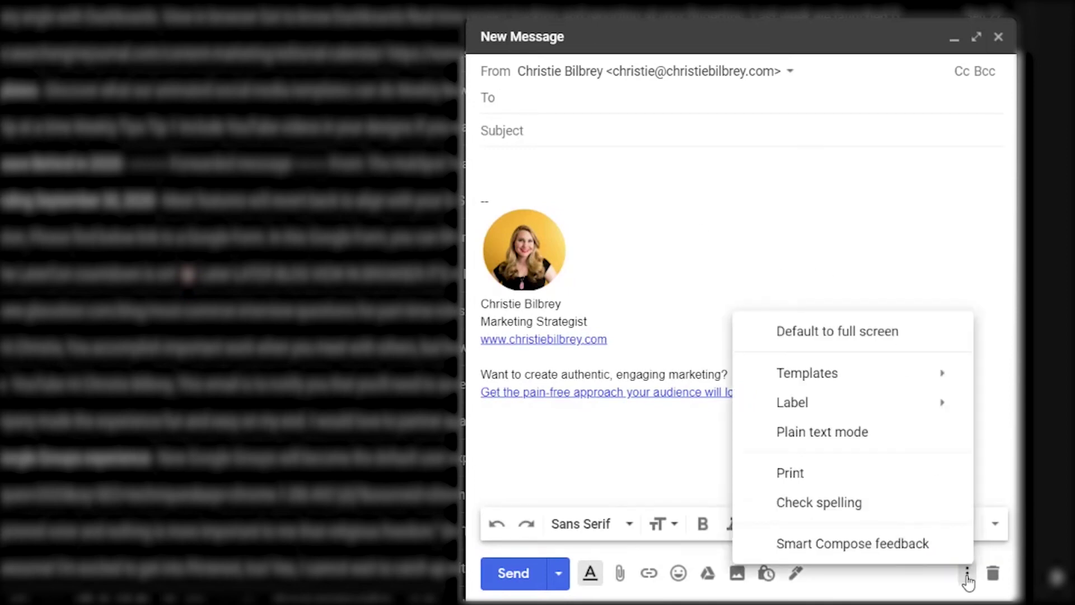
pyautogui.moveTo(851, 388)
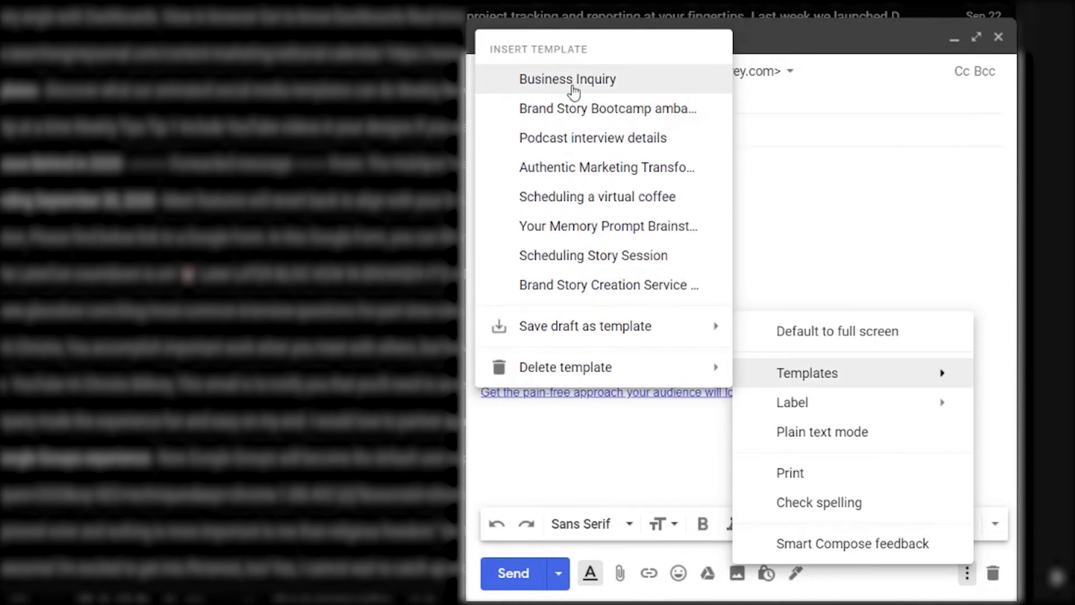
pyautogui.click(603, 89)
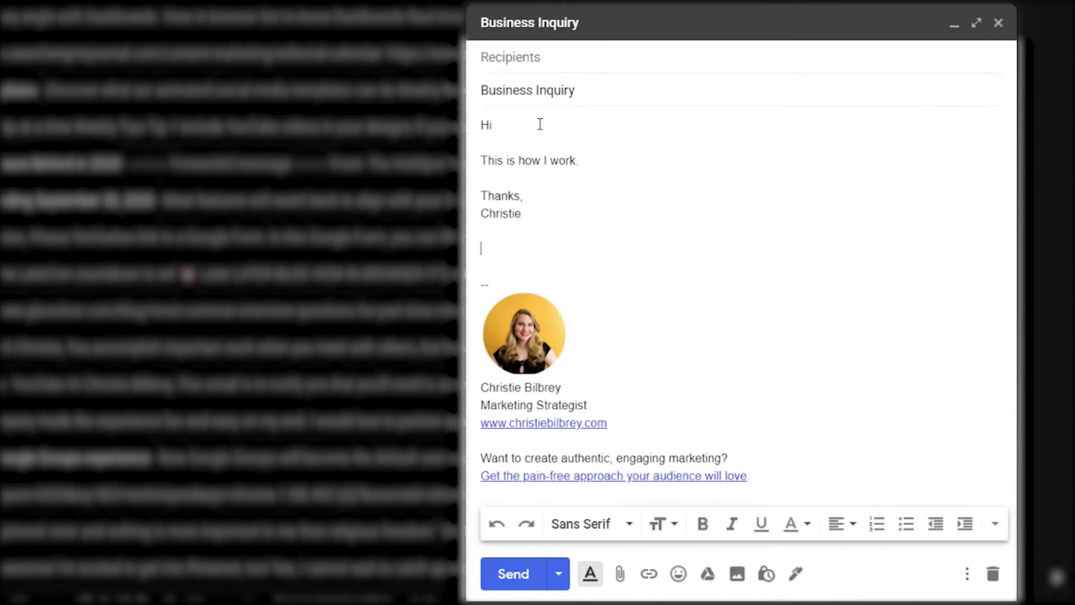
# Step: Add the recipient's name after 'Hi' and the line 'See you on Tuesday at 10am!'
pyautogui.write('Amy,')
pyautogui.press('Return')
pyautogui.press('Return')
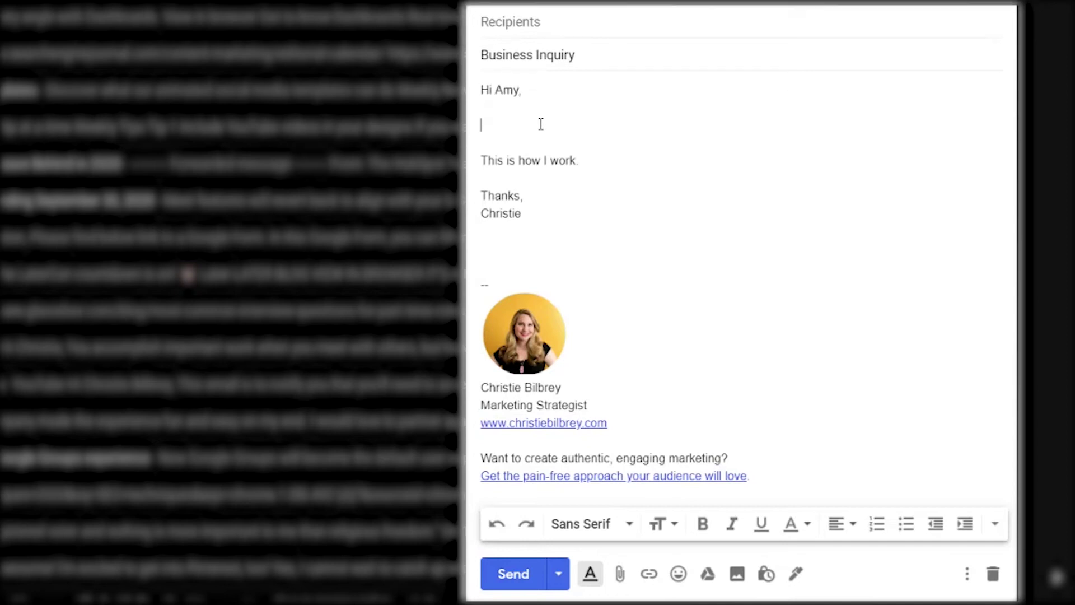
pyautogui.write('See you on Tuesday at ')
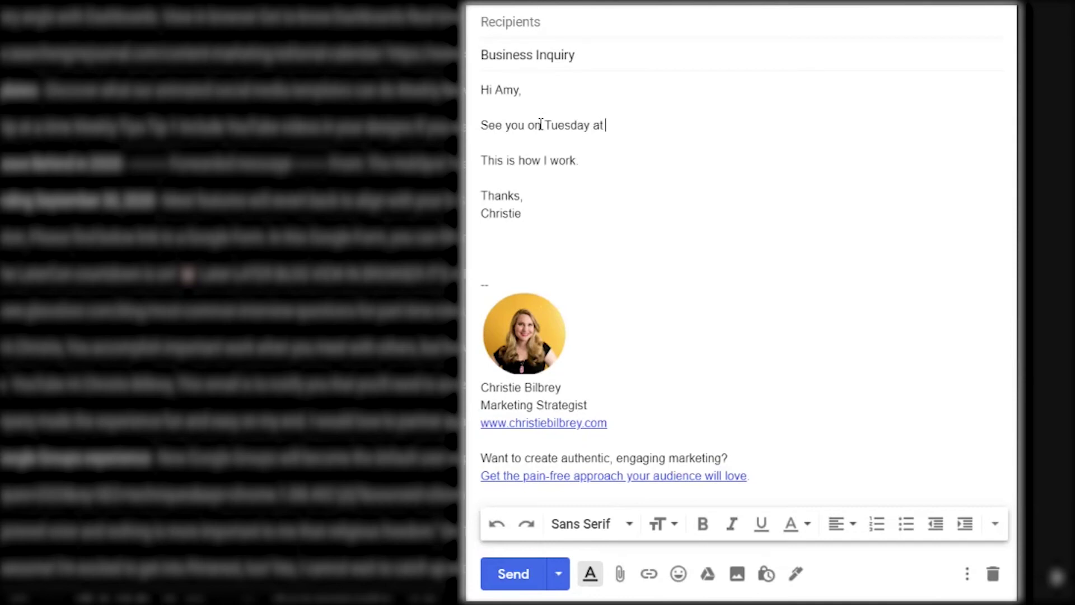
pyautogui.write('10am!')
pyautogui.click(538, 23)
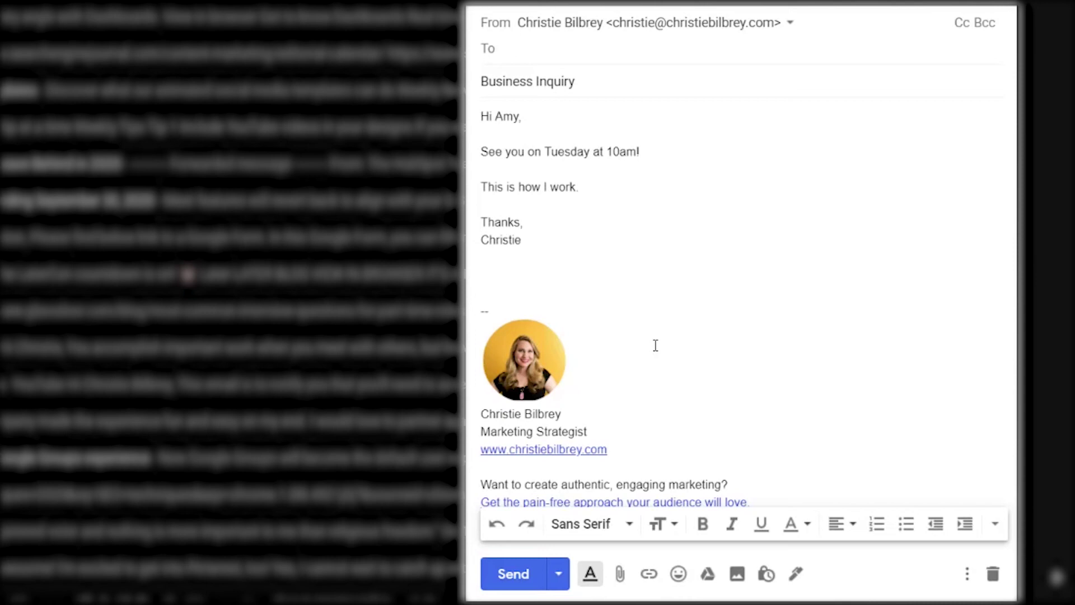
# Step: Delete the saved Business Inquiry template and discard the personalized draft
pyautogui.click(967, 577)
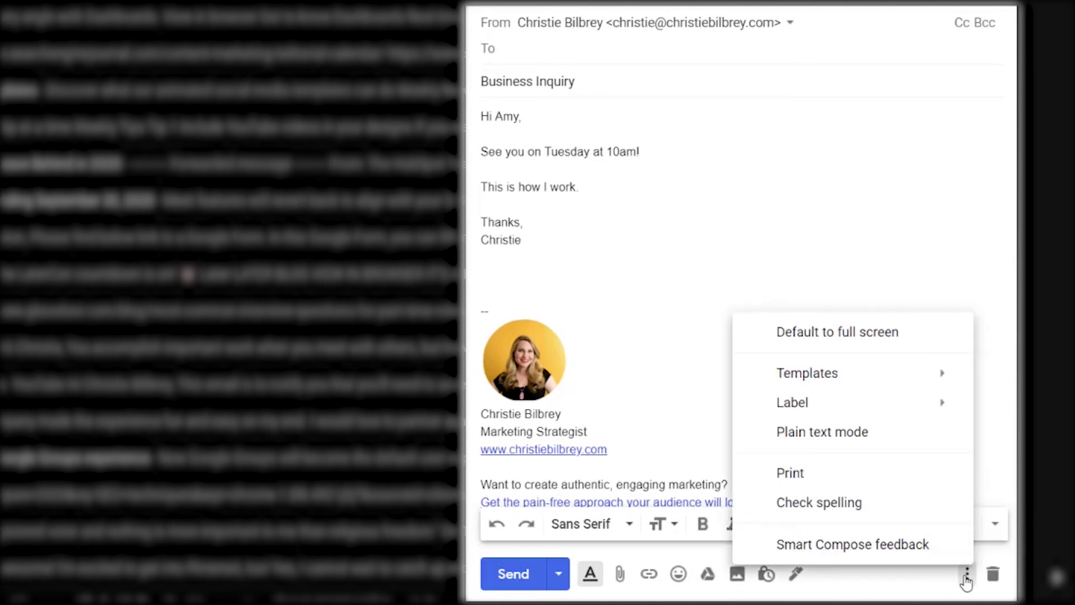
pyautogui.moveTo(866, 386)
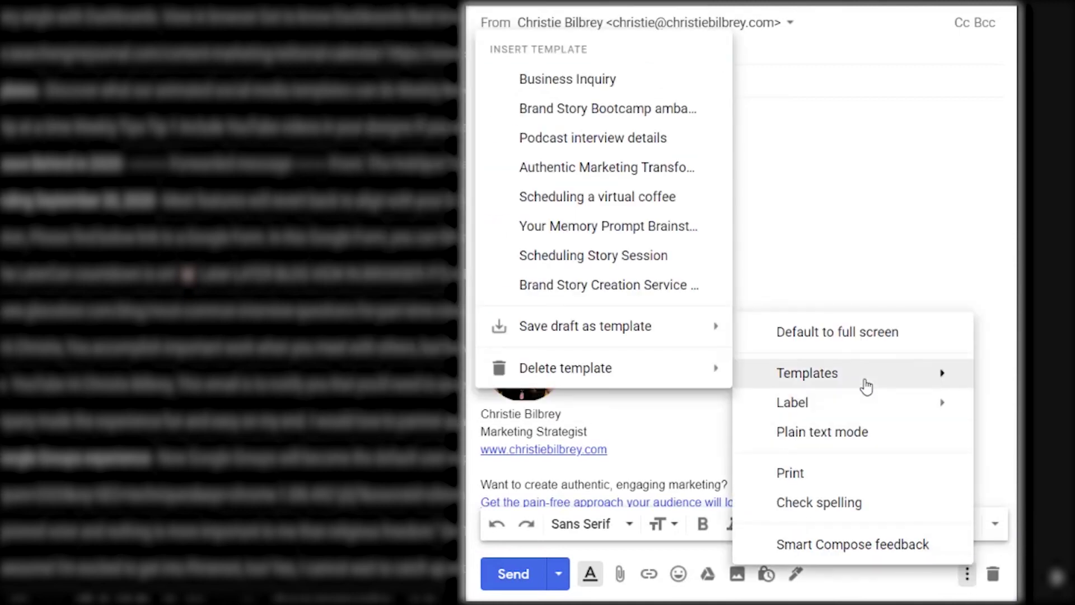
pyautogui.moveTo(642, 378)
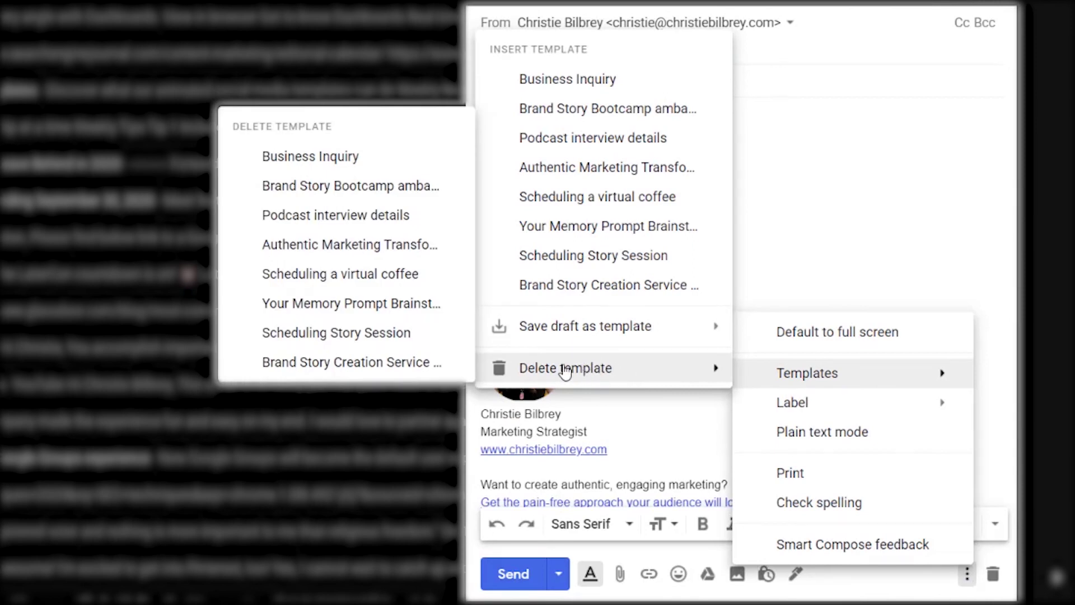
pyautogui.click(400, 164)
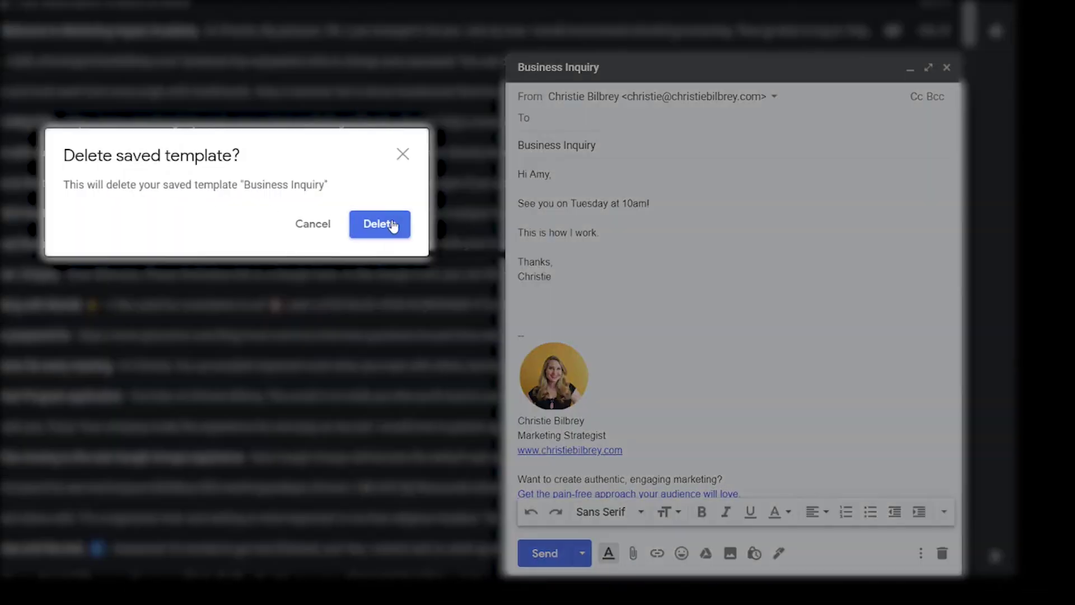
pyautogui.click(393, 226)
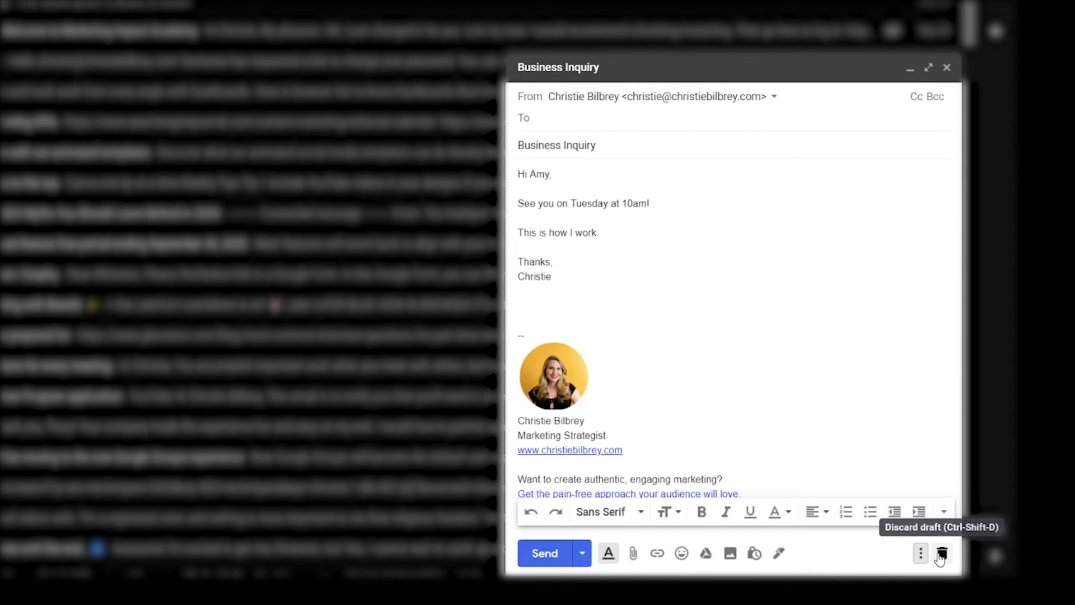
pyautogui.click(941, 555)
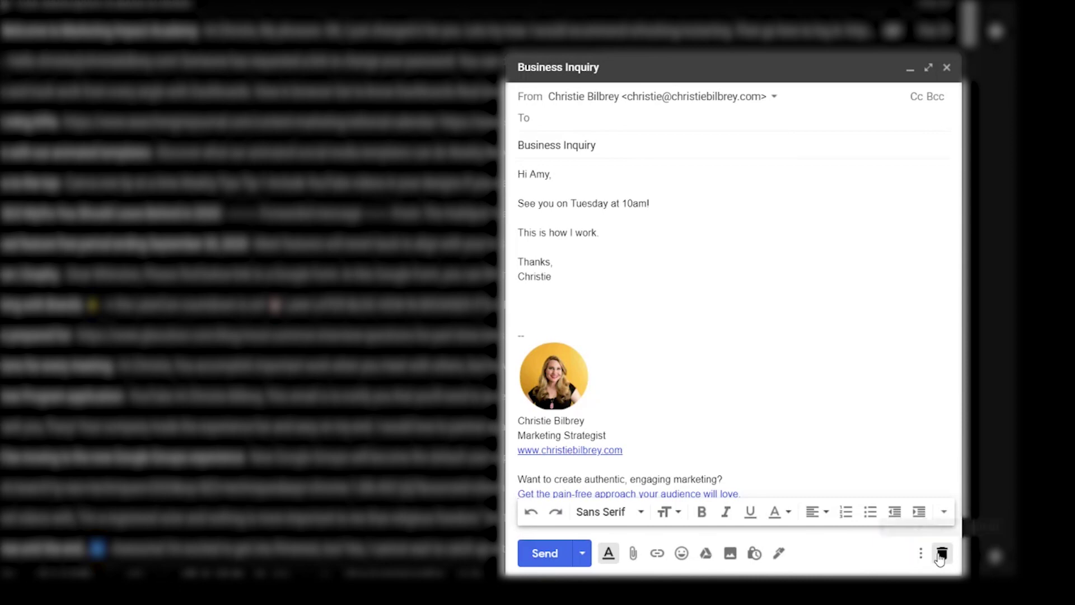